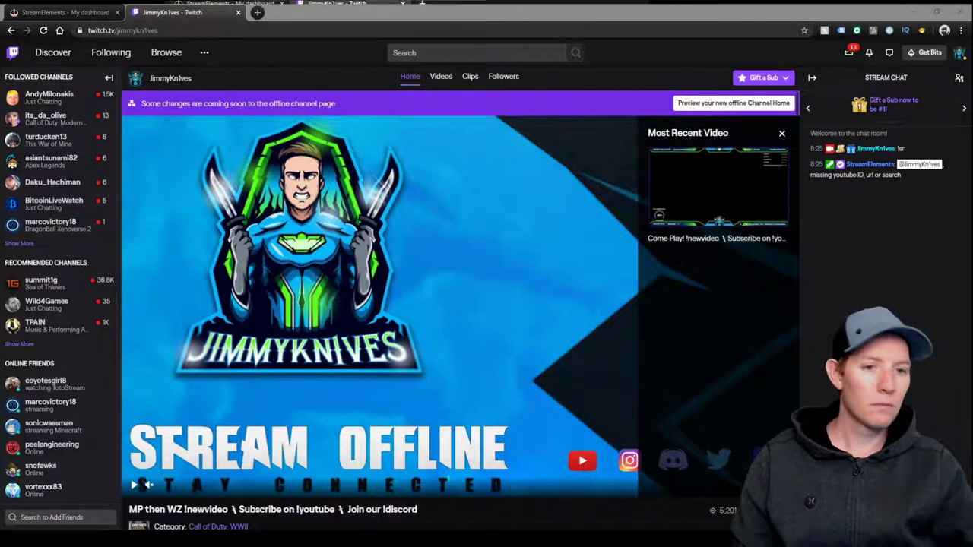
Switch to the StreamElements dashboard and have the bot join the channel chat
key("ctrl+shift+Tab")
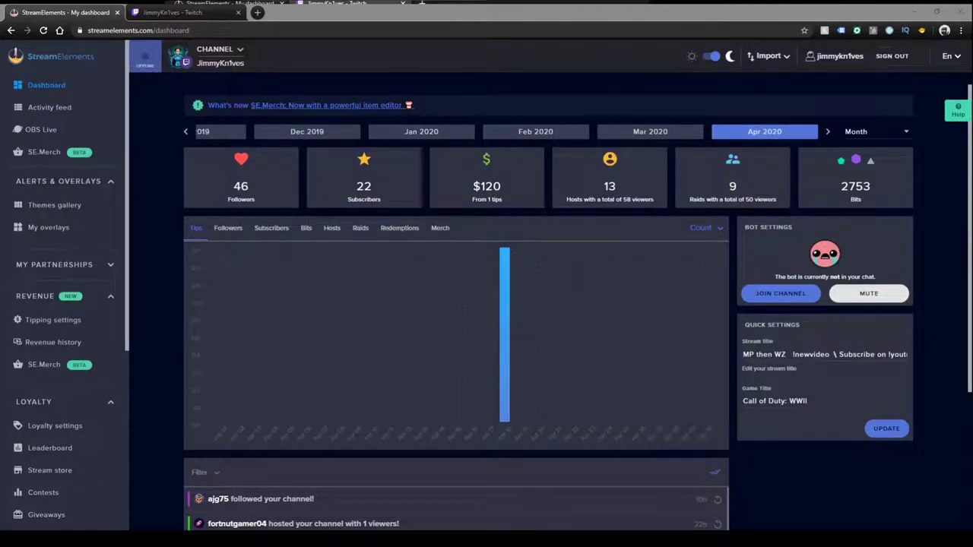
key("alt+Tab")
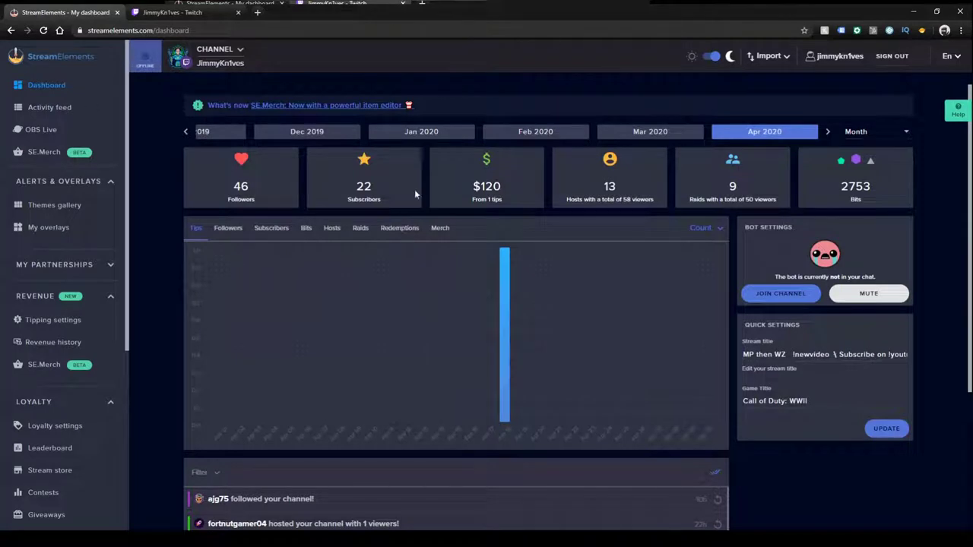
left_click(796, 304)
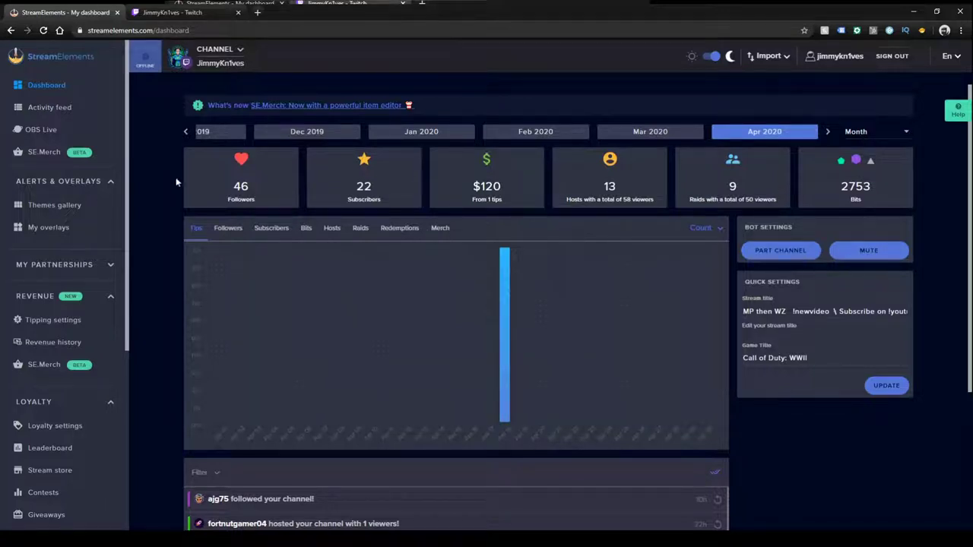
Open the OBS Live page in StreamElements and look over its Download section
left_click(63, 130)
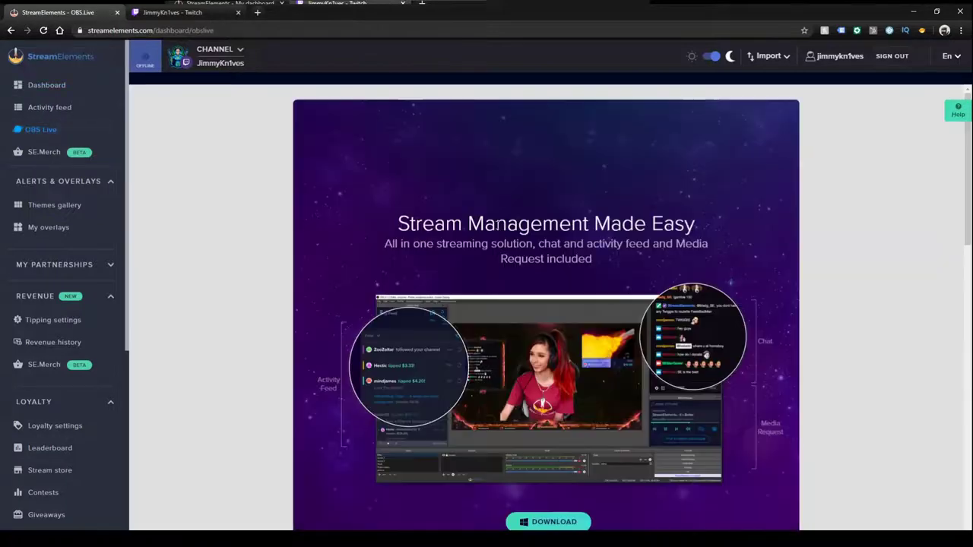
scroll(585, 354, "down", 2)
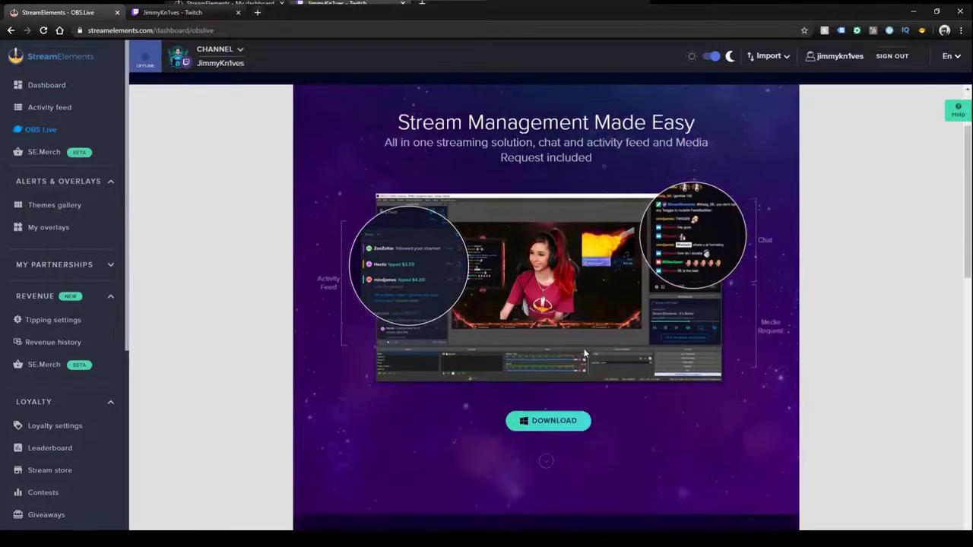
scroll(585, 354, "up", 2)
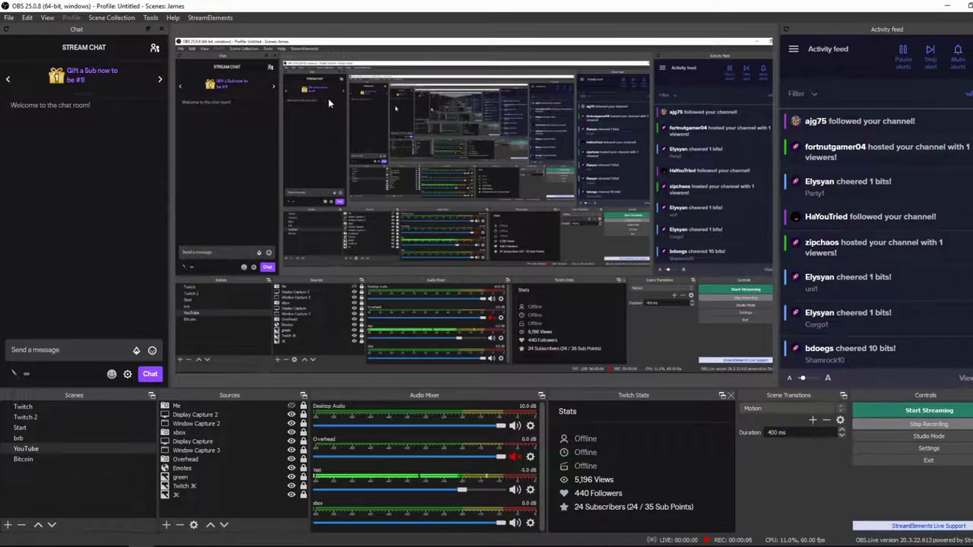
Show the OBS.Live activity feed's Stream Settings and expand the Custom bot name section
left_click(211, 18)
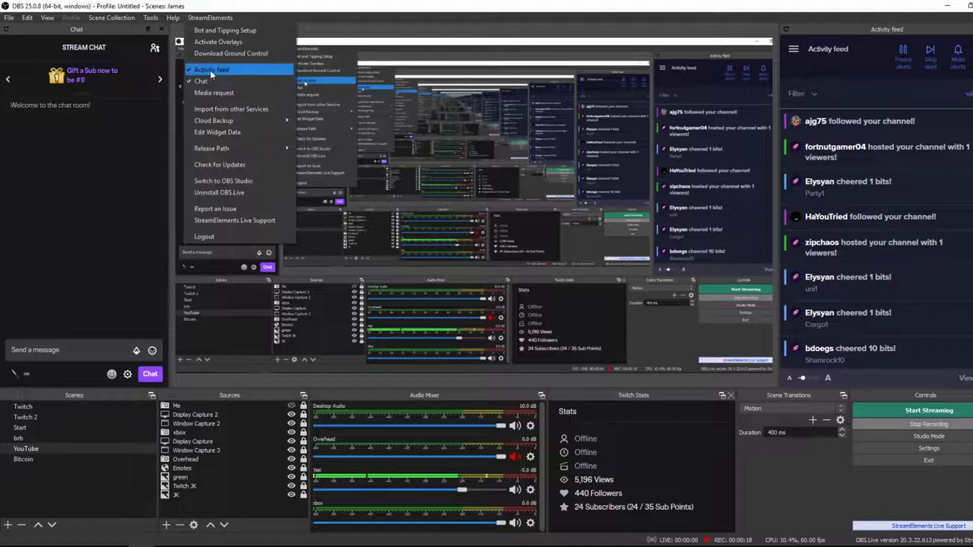
left_click(878, 55)
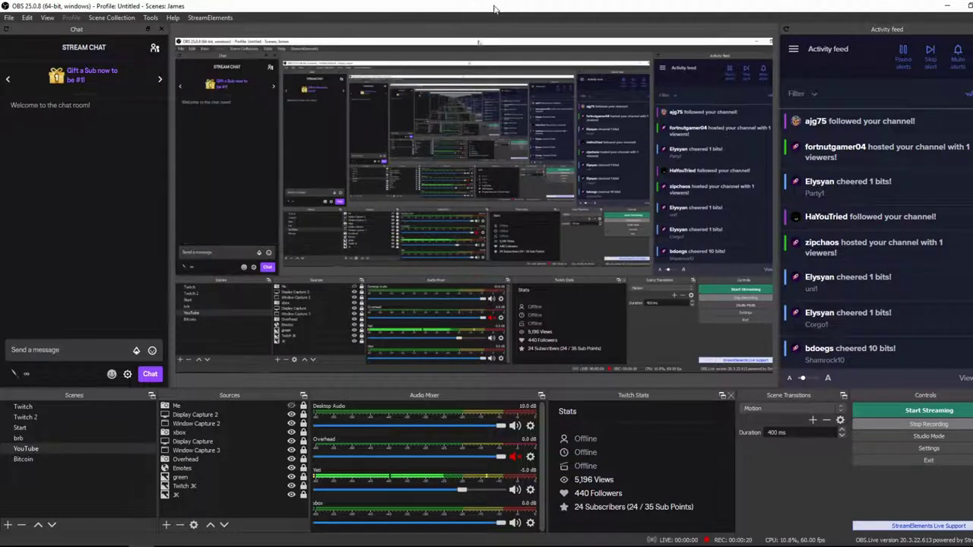
left_click(797, 53)
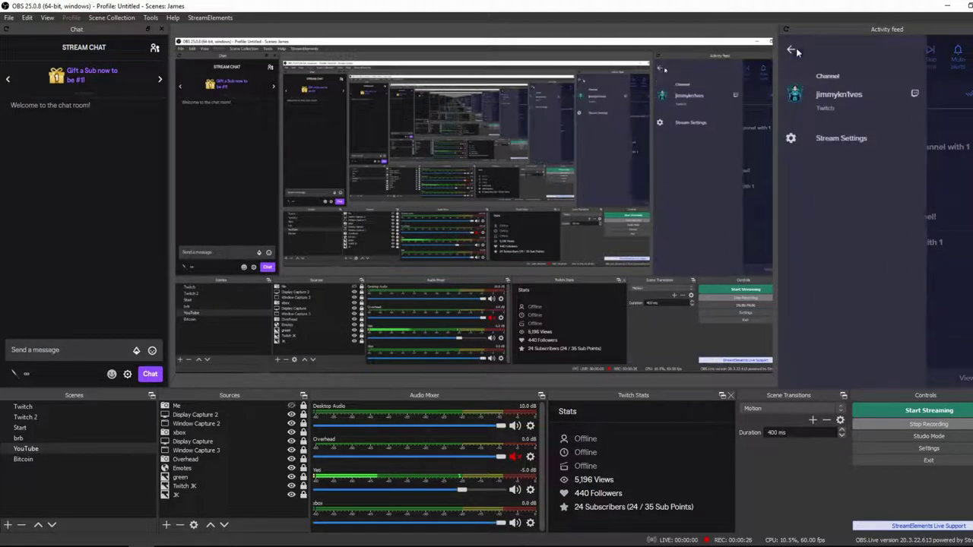
left_click(859, 144)
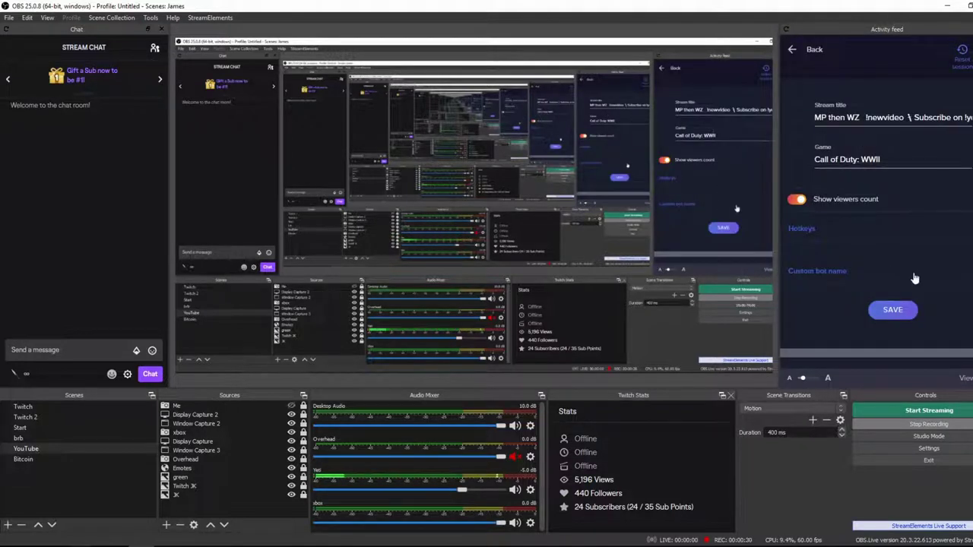
left_click(862, 276)
scroll(942, 251, "down", 2)
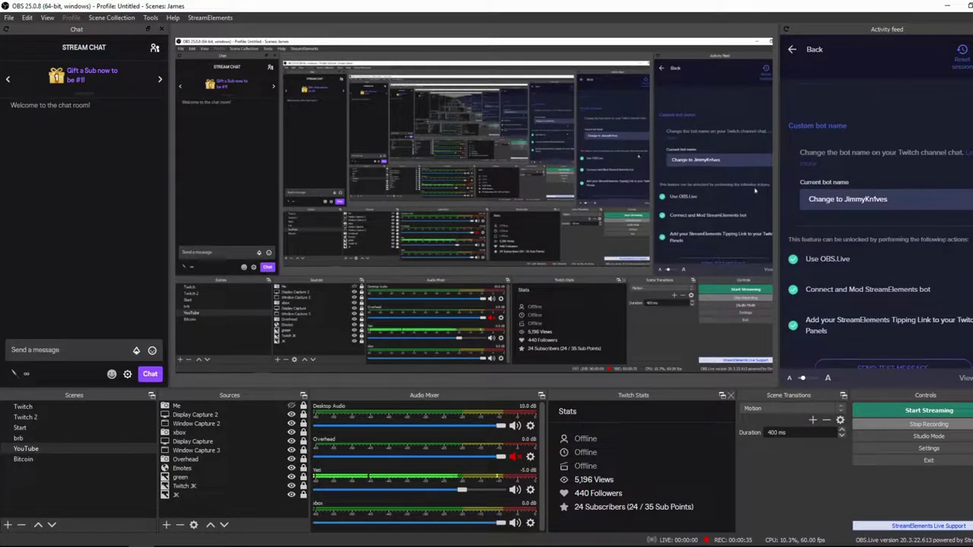
Set the bot name to StreamElements and test it by sending !sr in chat
left_click(954, 200)
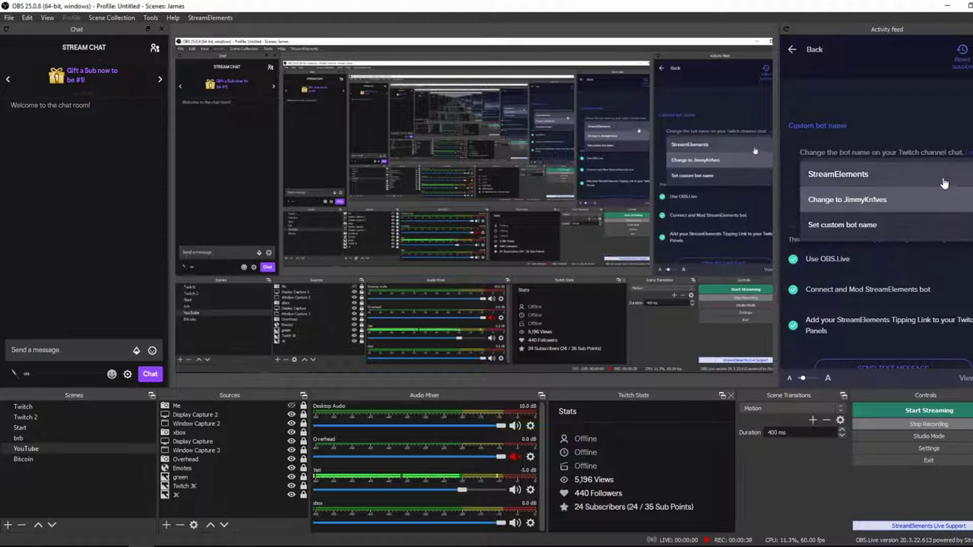
left_click(944, 178)
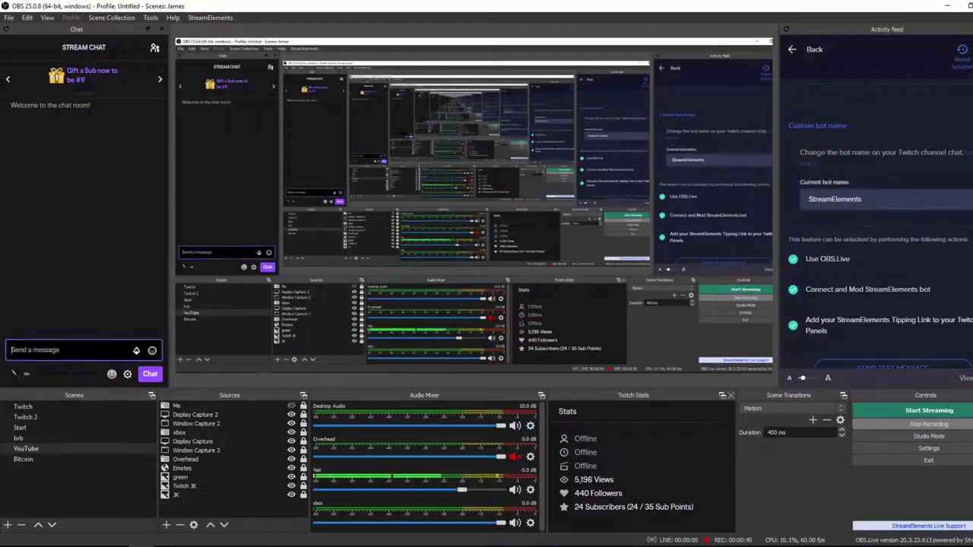
type("!sr")
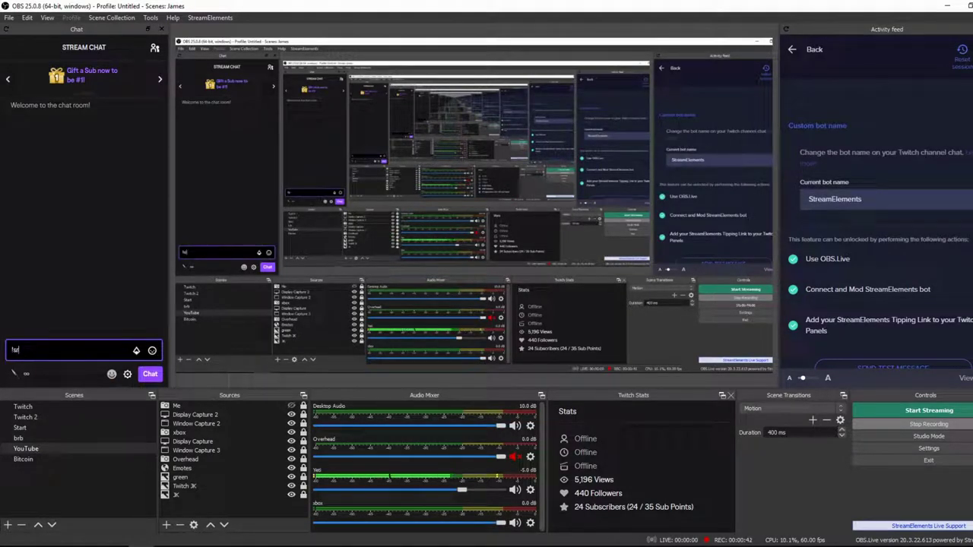
key("Return")
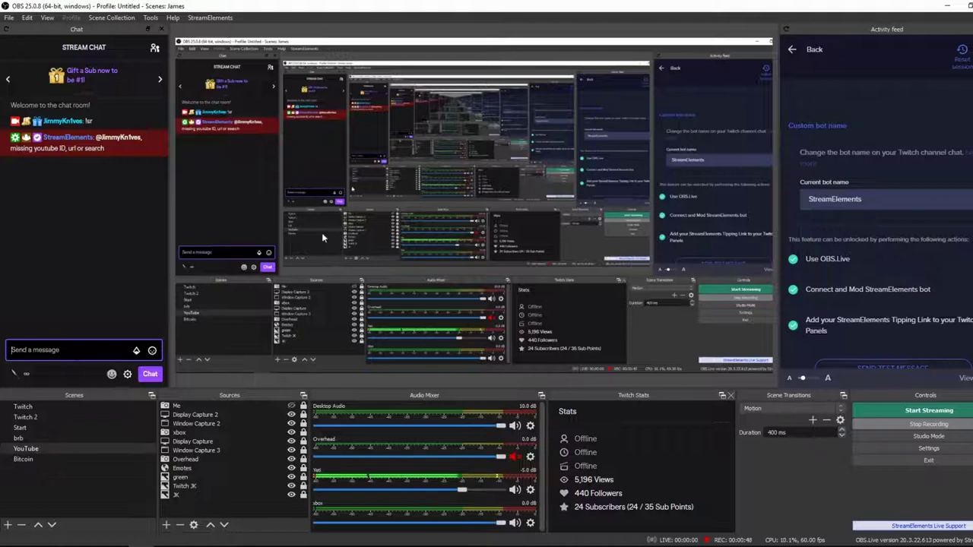
Change the current bot name to the channel's own name
left_click(852, 199)
left_click(860, 226)
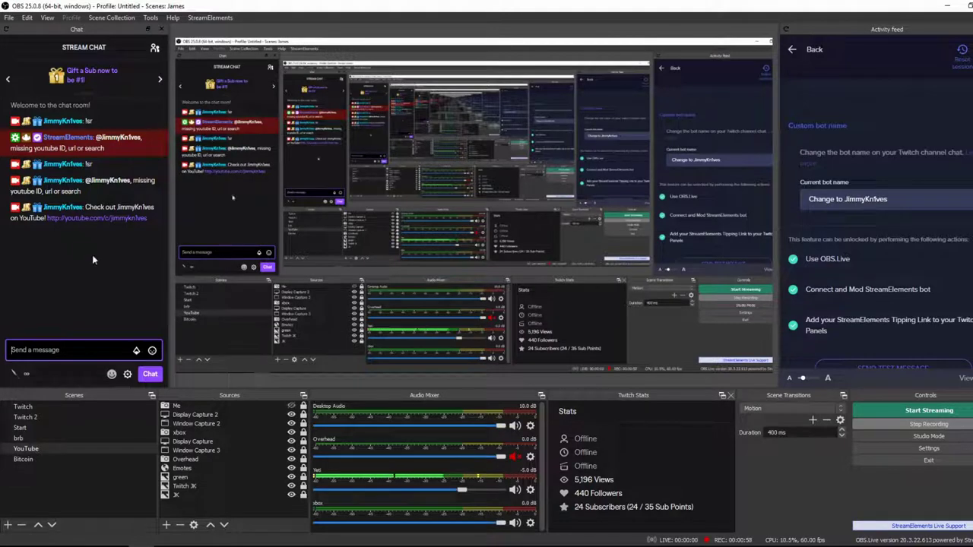
left_click(919, 200)
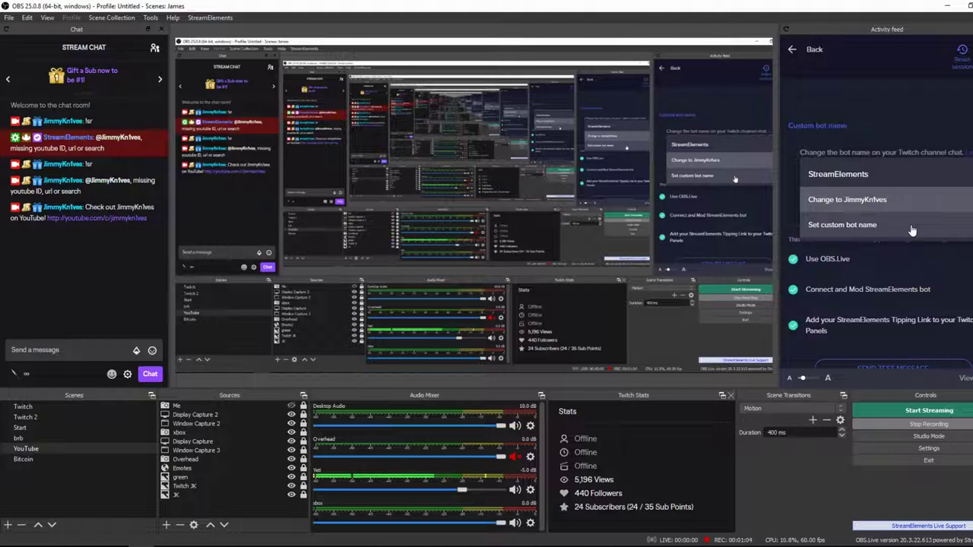
Choose the custom bot name option and start typing 'KNIFE' in the chat box
left_click(913, 231)
scroll(916, 231, "down", 2)
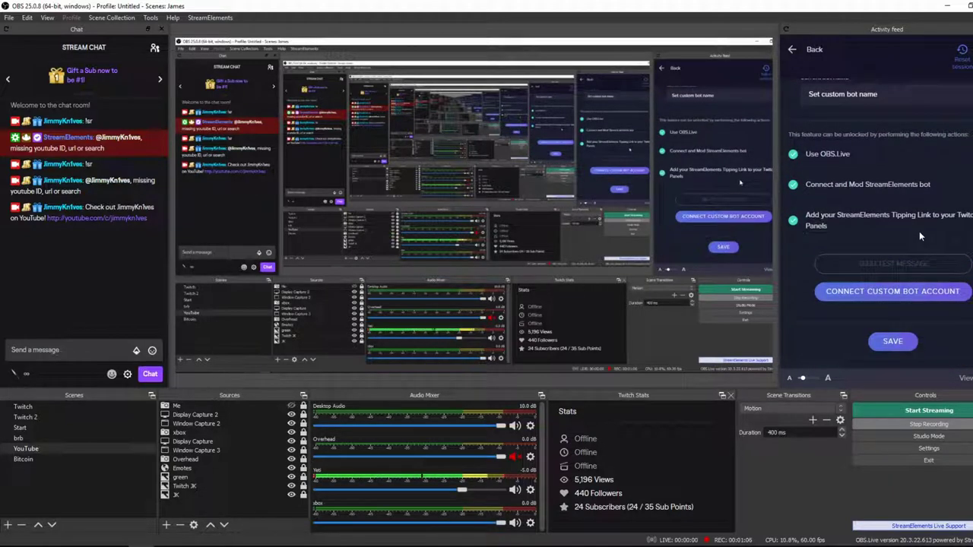
scroll(926, 229, "up", 1)
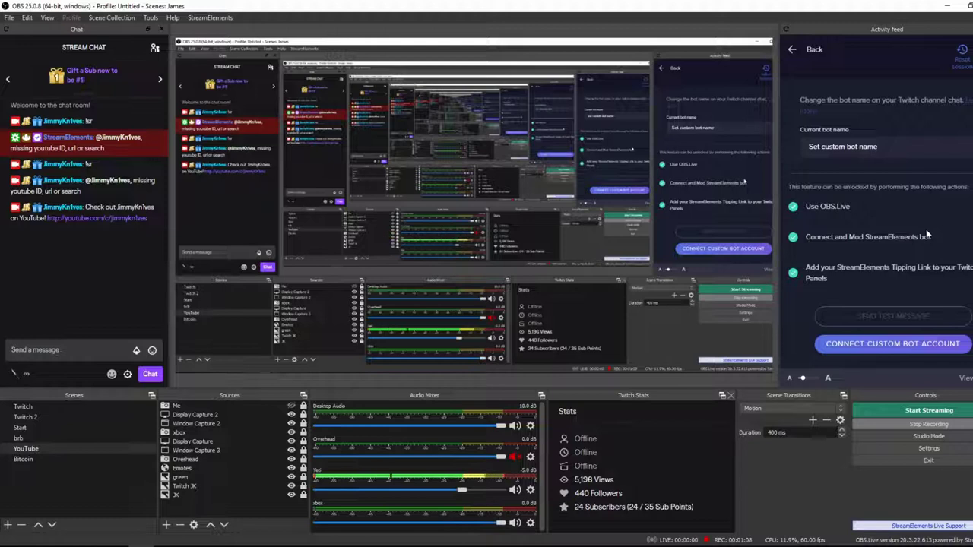
scroll(926, 234, "up", 1)
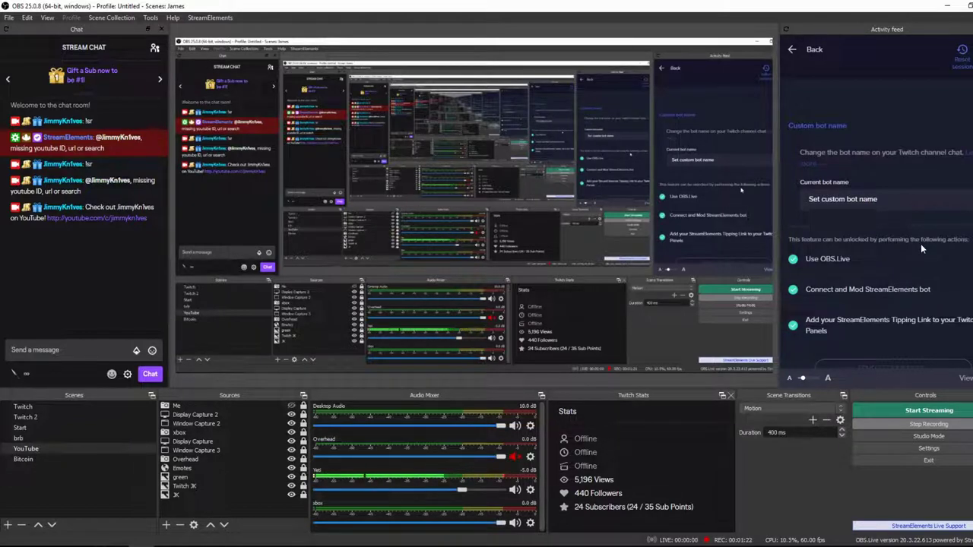
left_click(76, 350)
type("KN")
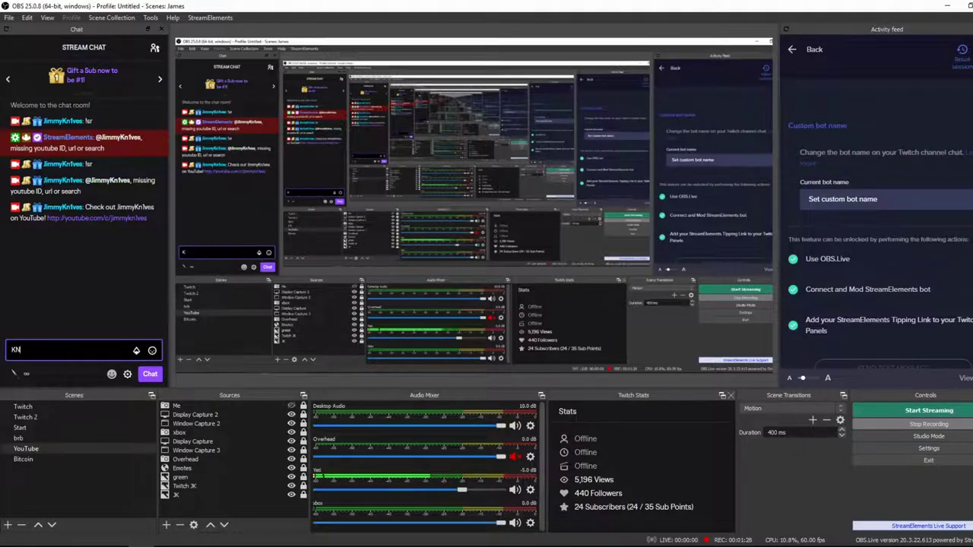
type("IFE")
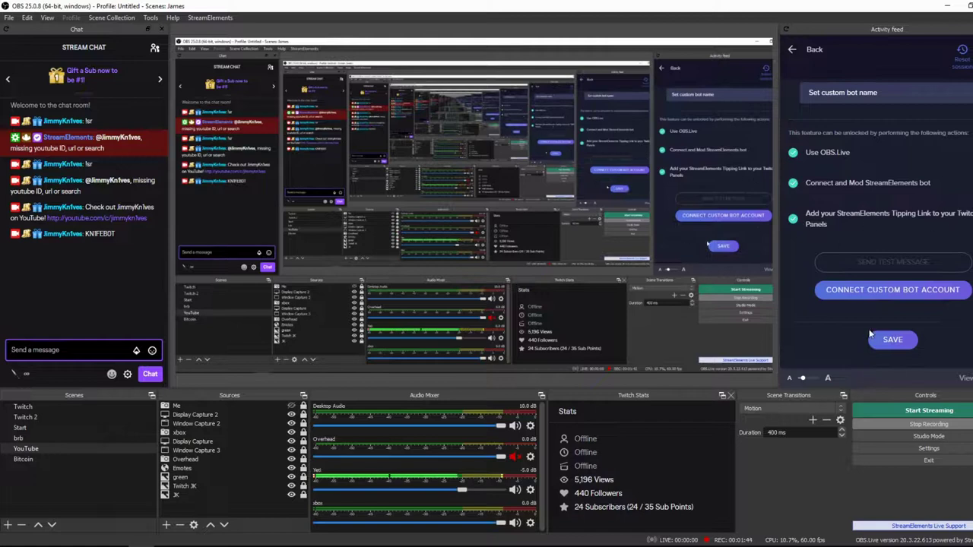
left_click(881, 292)
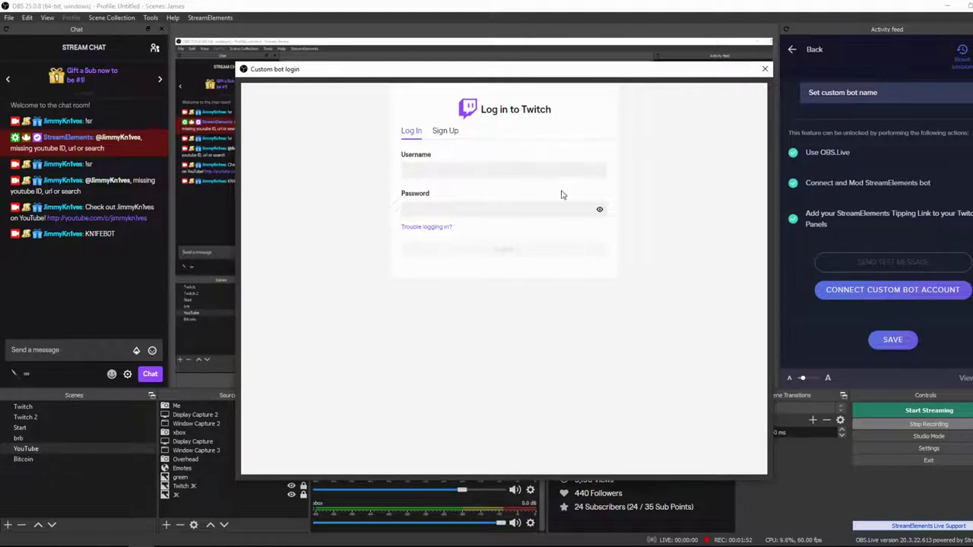
left_click(515, 177)
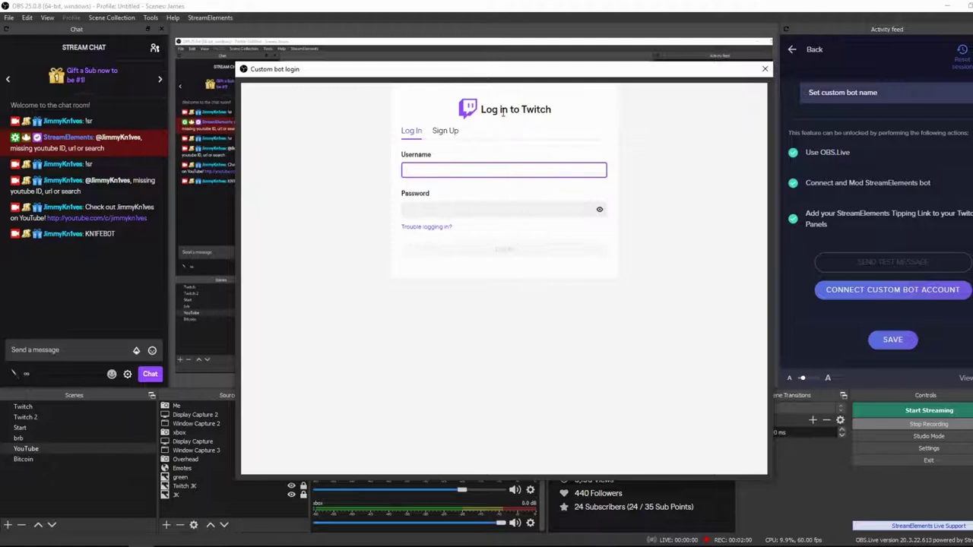
left_click_drag(500, 76, 618, 79)
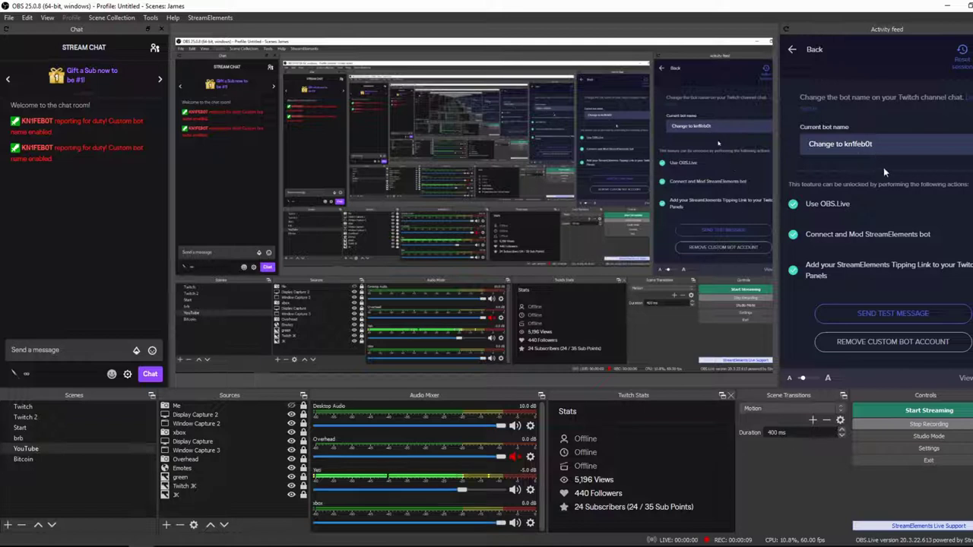
Send a KN1FEBOT test message to chat and stop the recording
scroll(935, 217, "down", 1)
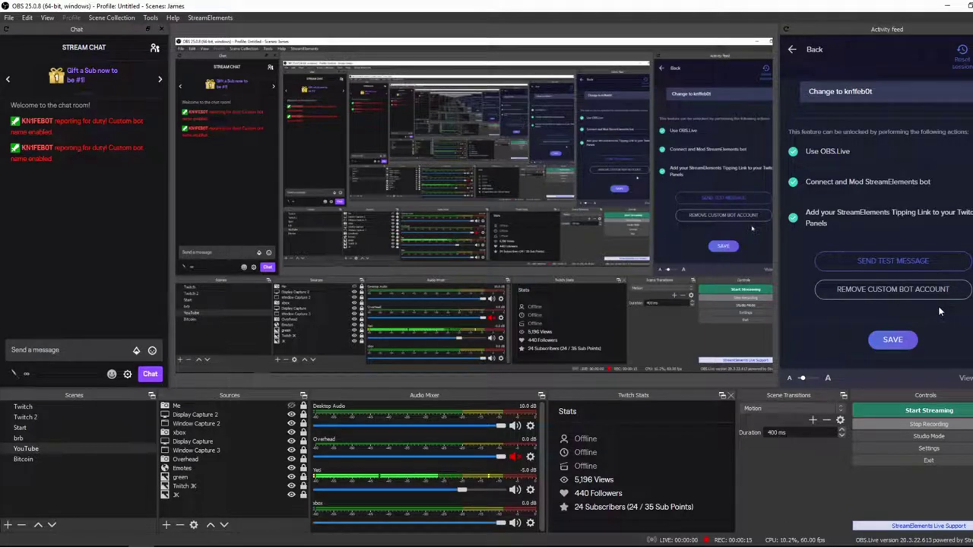
left_click(943, 262)
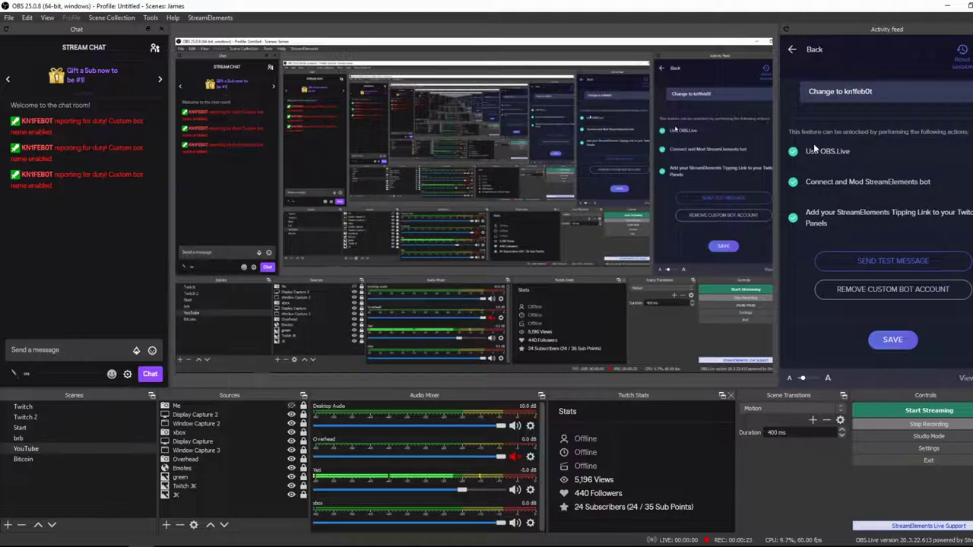
left_click(935, 425)
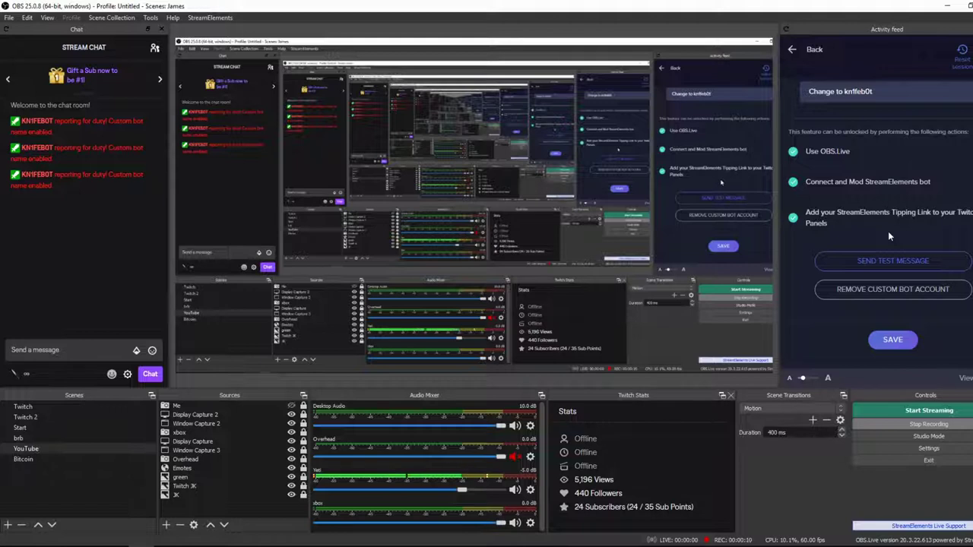
Leave the bot settings and return to the activity feed's Stream Settings page
left_click(792, 50)
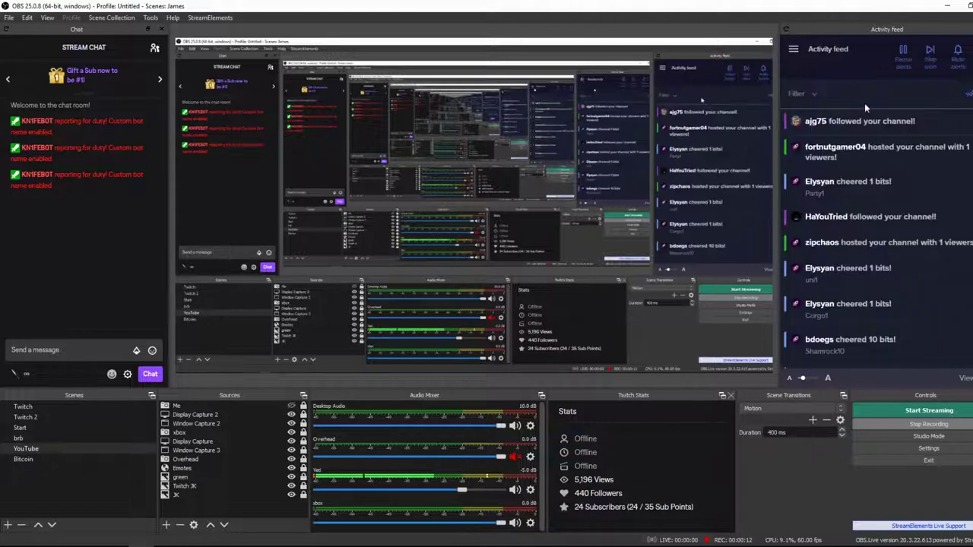
left_click(793, 48)
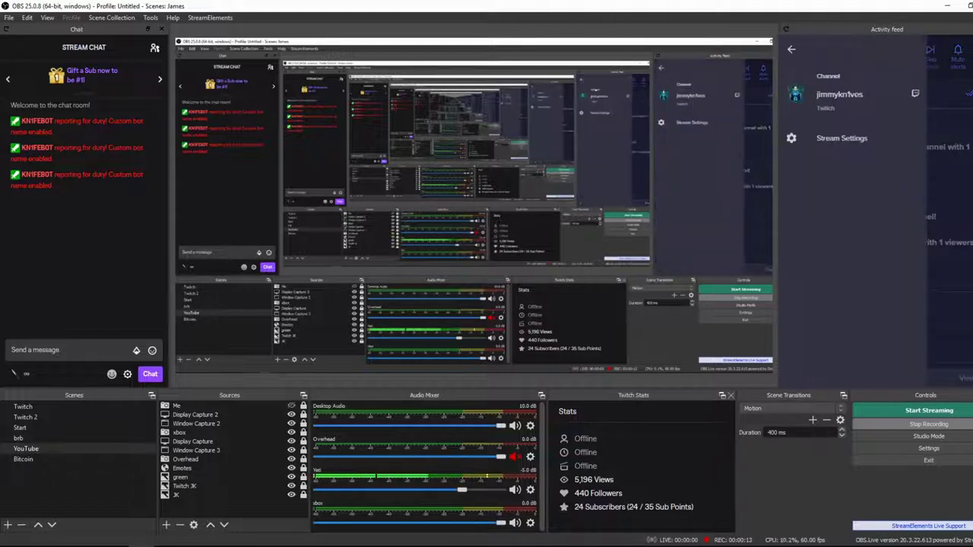
left_click(852, 140)
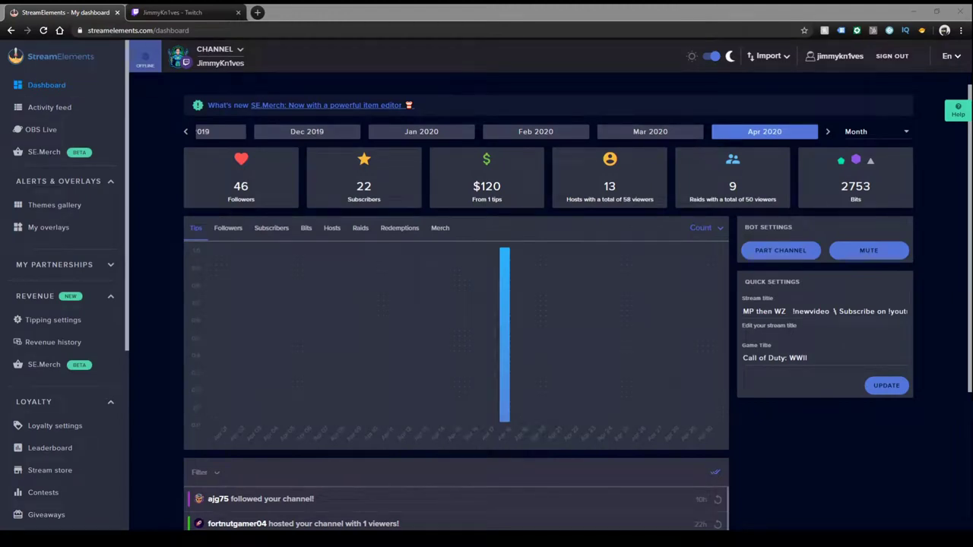
Scroll the Twitch channel page to its Subscribe, Social Space, Donation, Rules and Goals panels
left_click(172, 12)
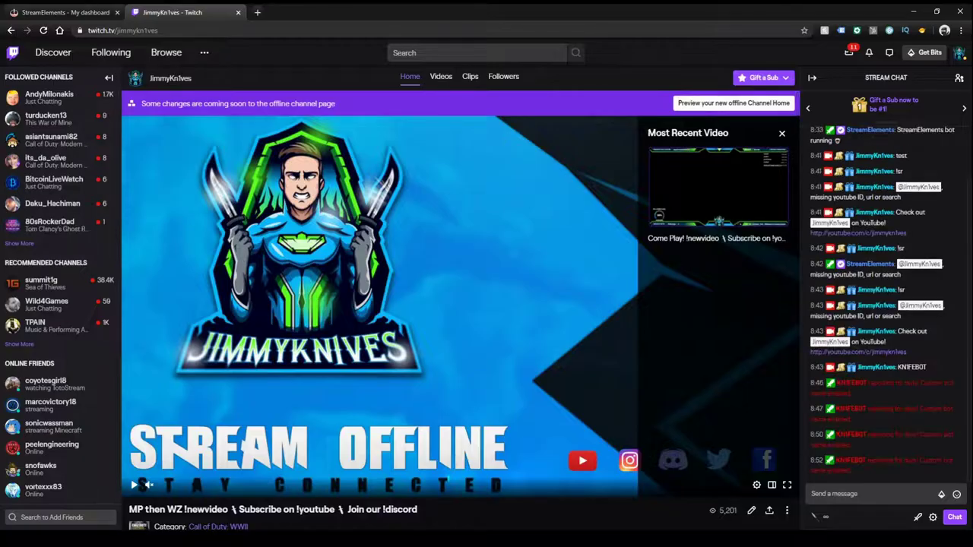
scroll(457, 237, "down", 2)
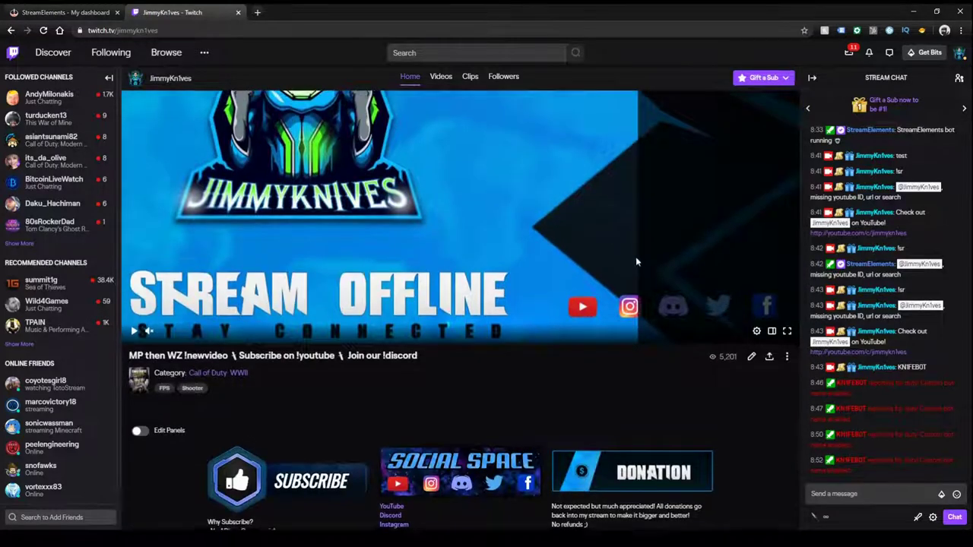
scroll(636, 257, "down", 3)
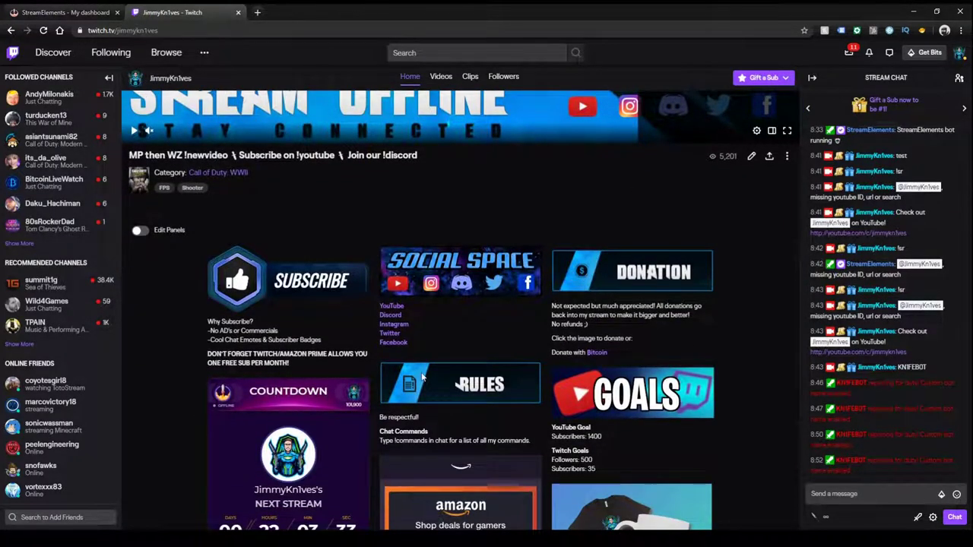
scroll(456, 333, "down", 1)
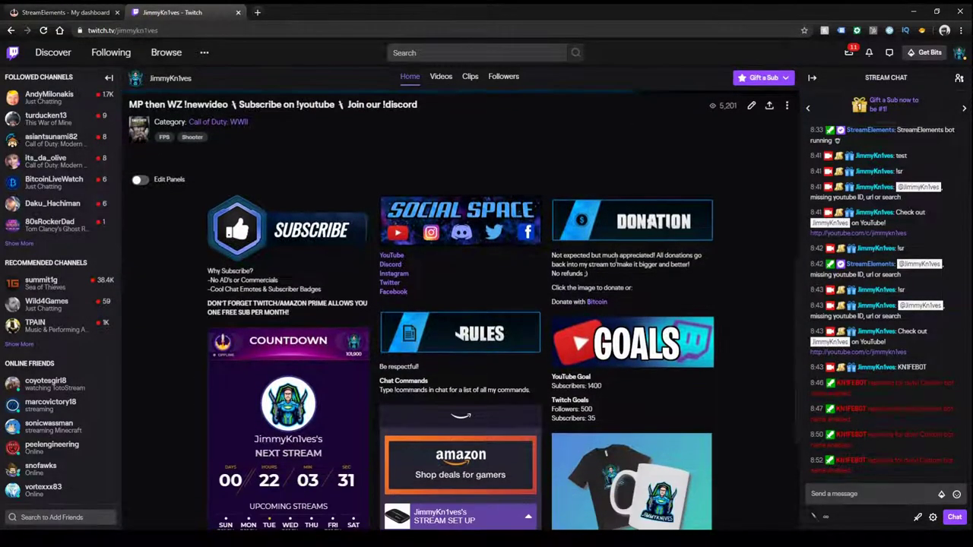
scroll(651, 264, "up", 1)
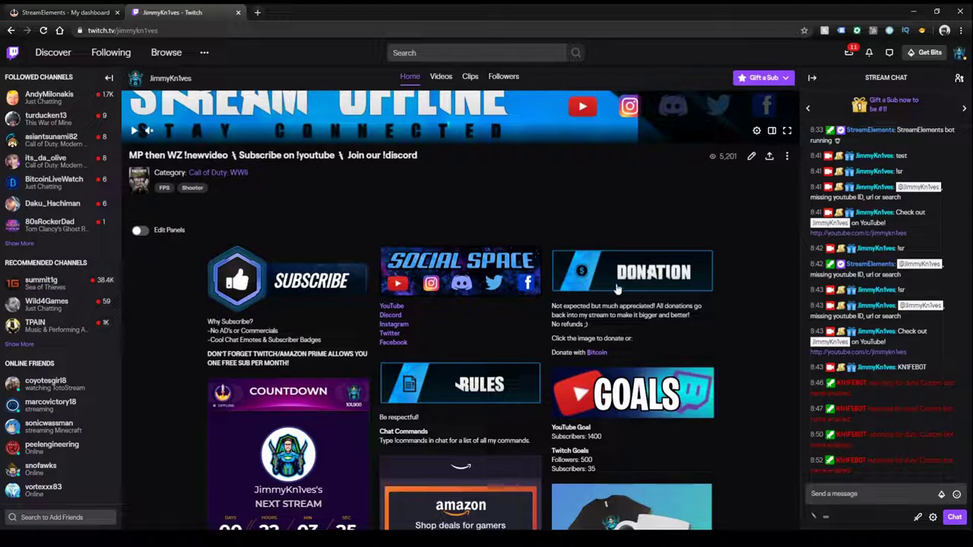
Turn on panel editing and inspect the Donation panel's StreamElements tip link URL
left_click(140, 235)
scroll(651, 364, "down", 3)
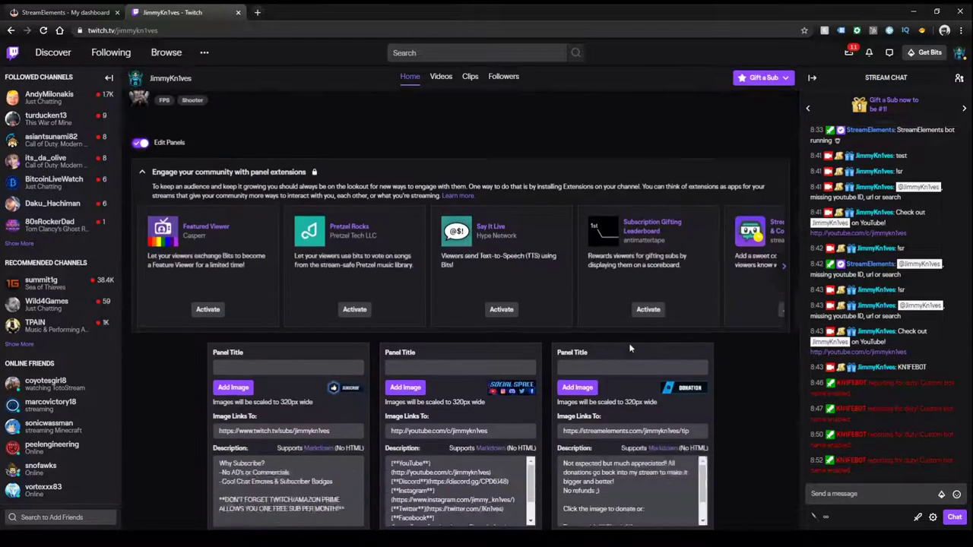
left_click_drag(601, 317, 694, 317)
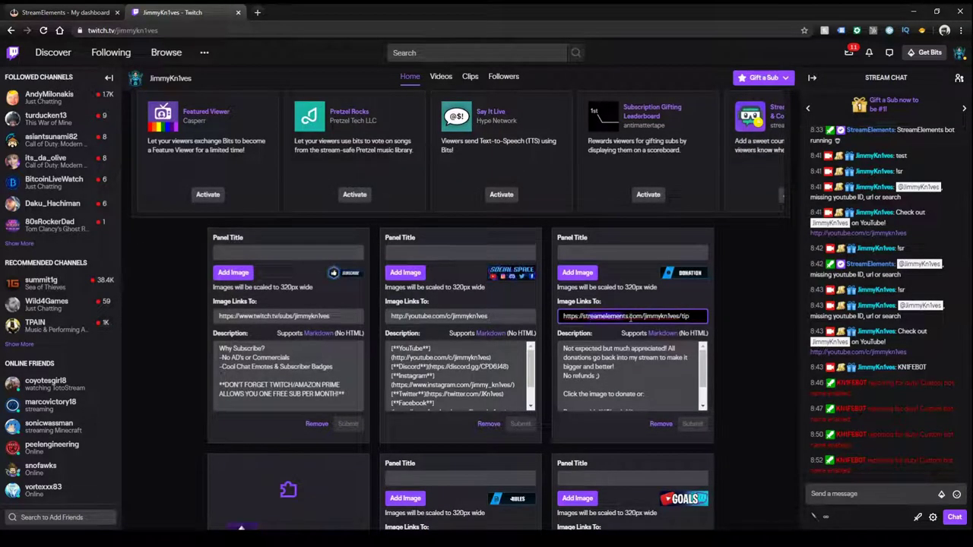
left_click_drag(587, 317, 684, 318)
left_click(682, 319)
scroll(672, 333, "up", 1)
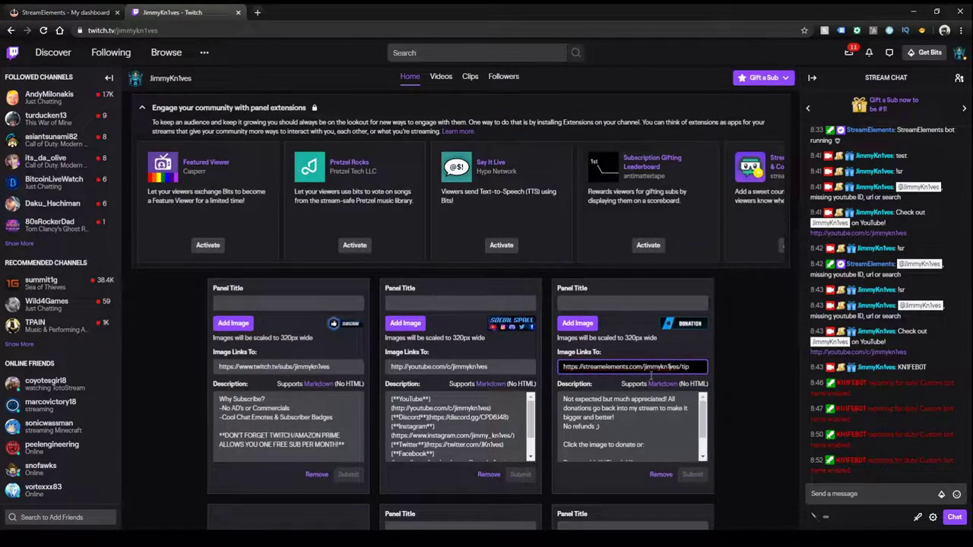
scroll(635, 396, "up", 5)
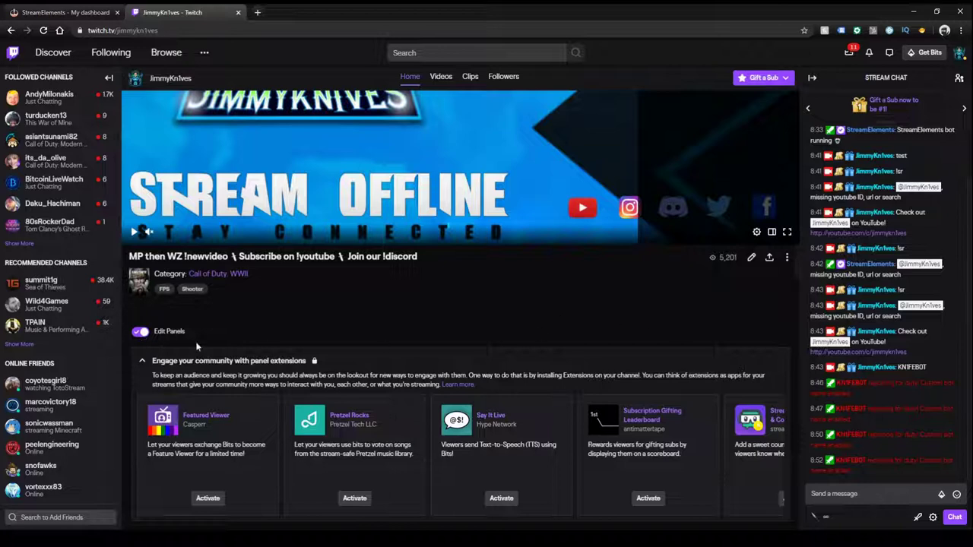
Turn Twitch panel editing off, leaving the tip link unchanged, and return to StreamElements
left_click(140, 332)
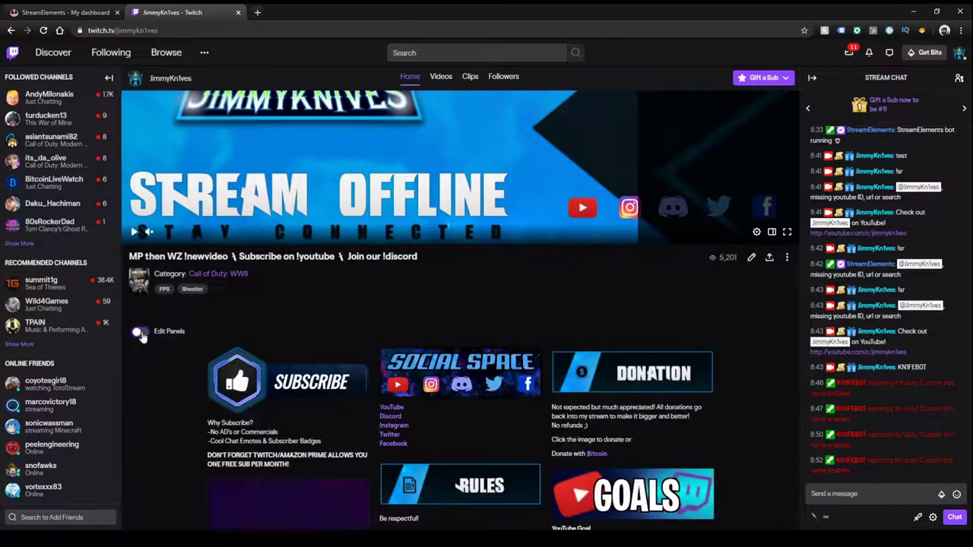
scroll(467, 344, "down", 1)
scroll(456, 312, "up", 1)
scroll(446, 281, "up", 1)
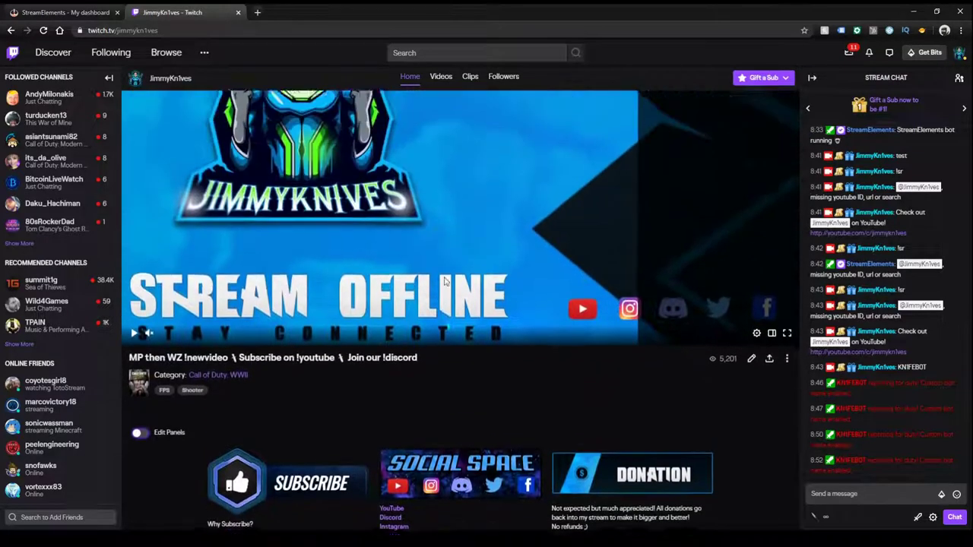
scroll(441, 281, "up", 2)
left_click(65, 12)
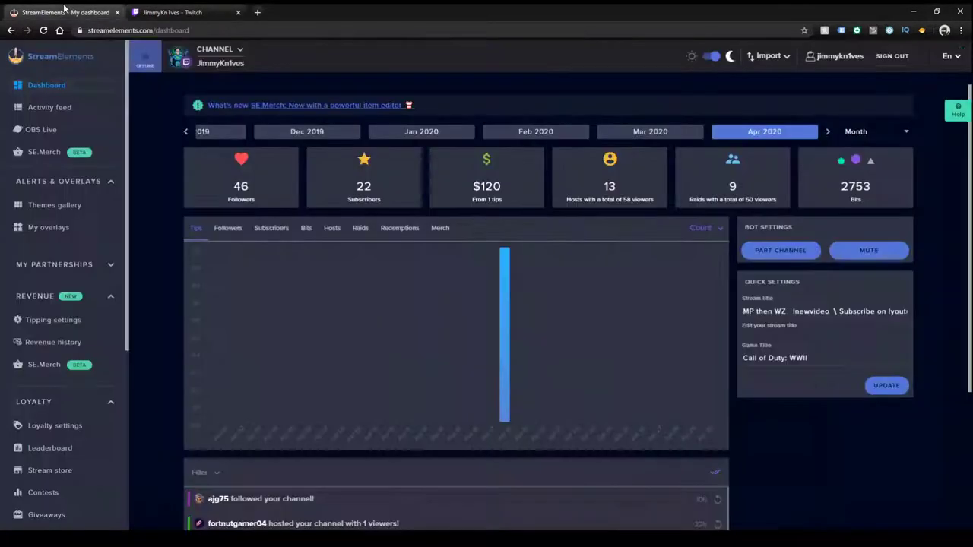
Open the StreamElements My overlays list and compare it with the Twitch channel page
left_click(53, 231)
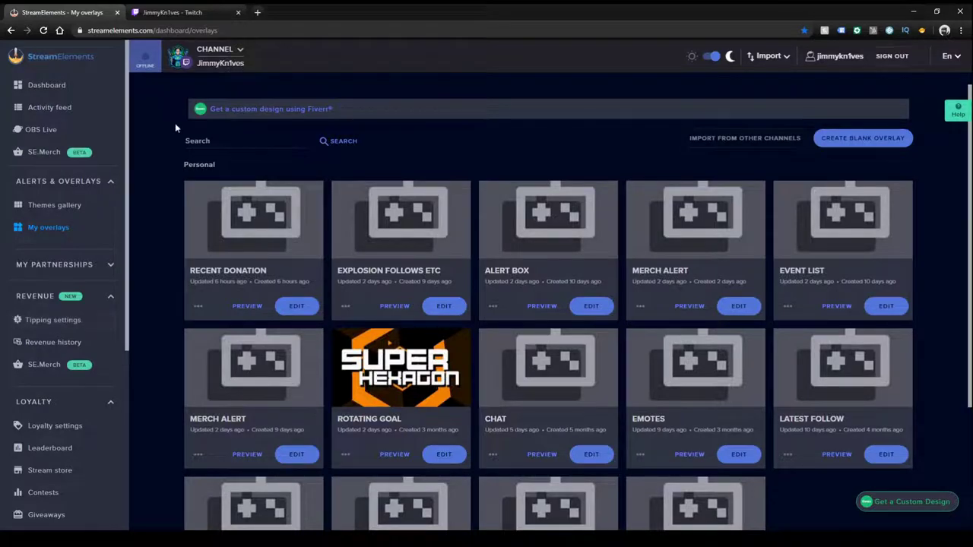
left_click(174, 12)
scroll(348, 373, "down", 5)
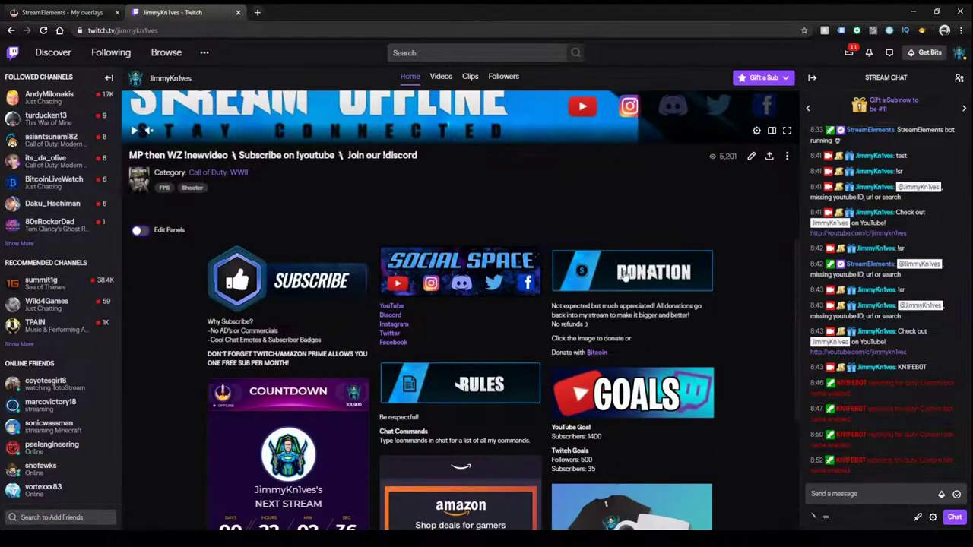
scroll(561, 293, "up", 5)
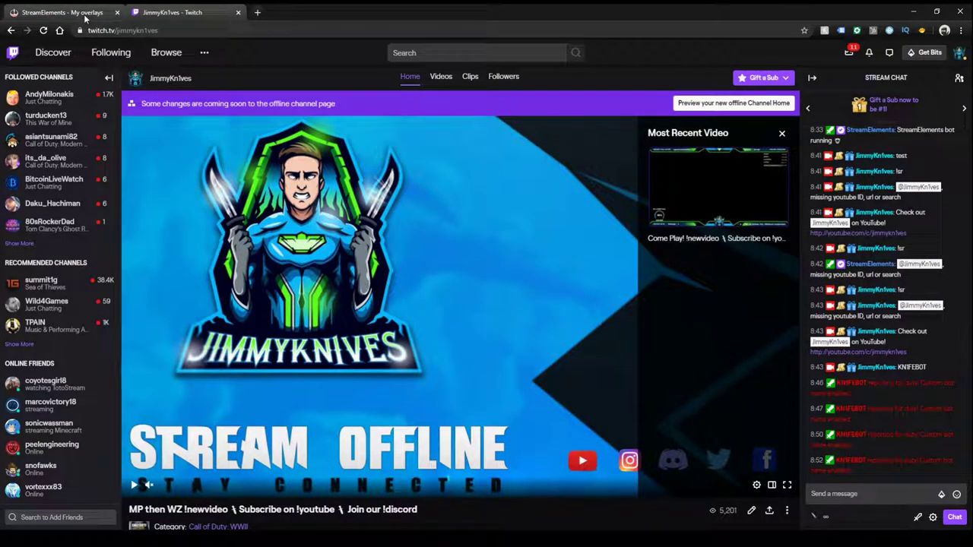
left_click(87, 16)
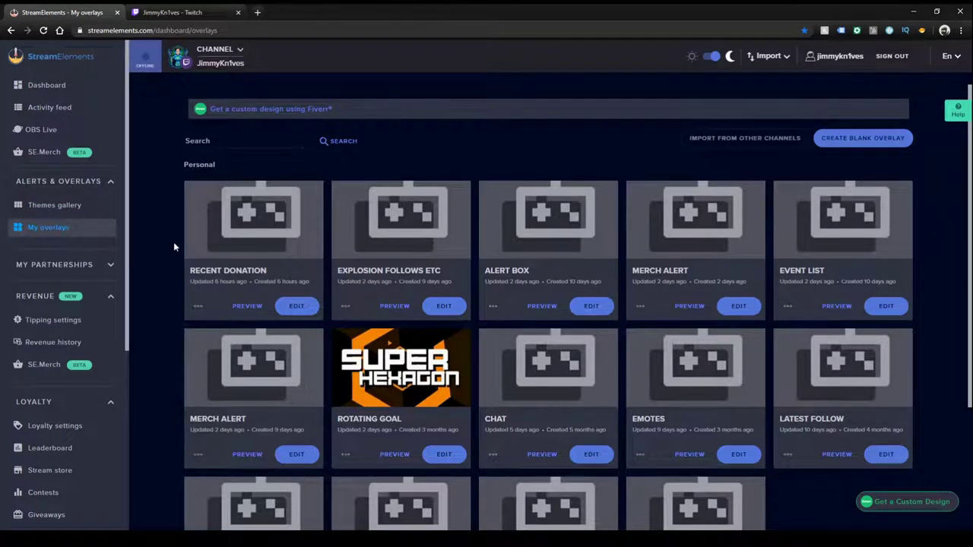
scroll(174, 242, "down", 2)
scroll(173, 242, "up", 2)
left_click(174, 12)
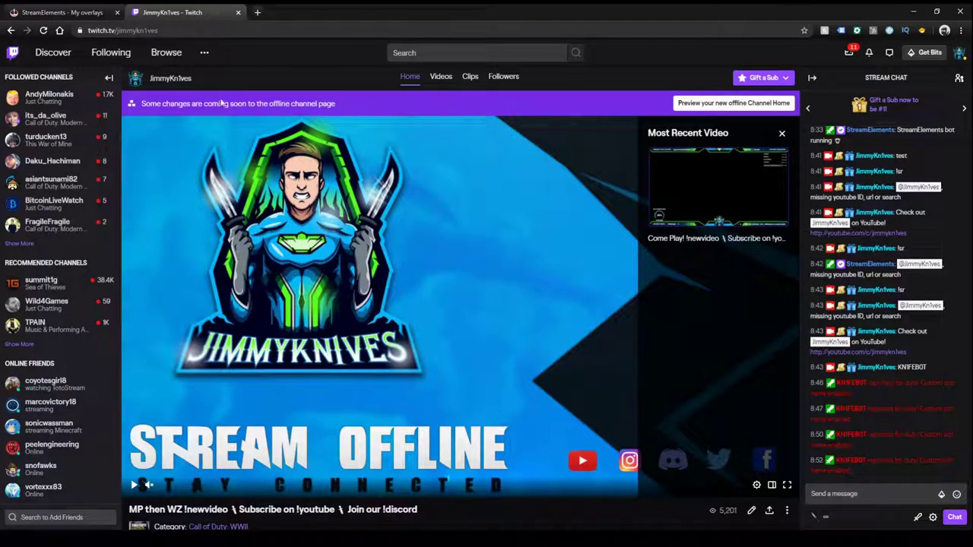